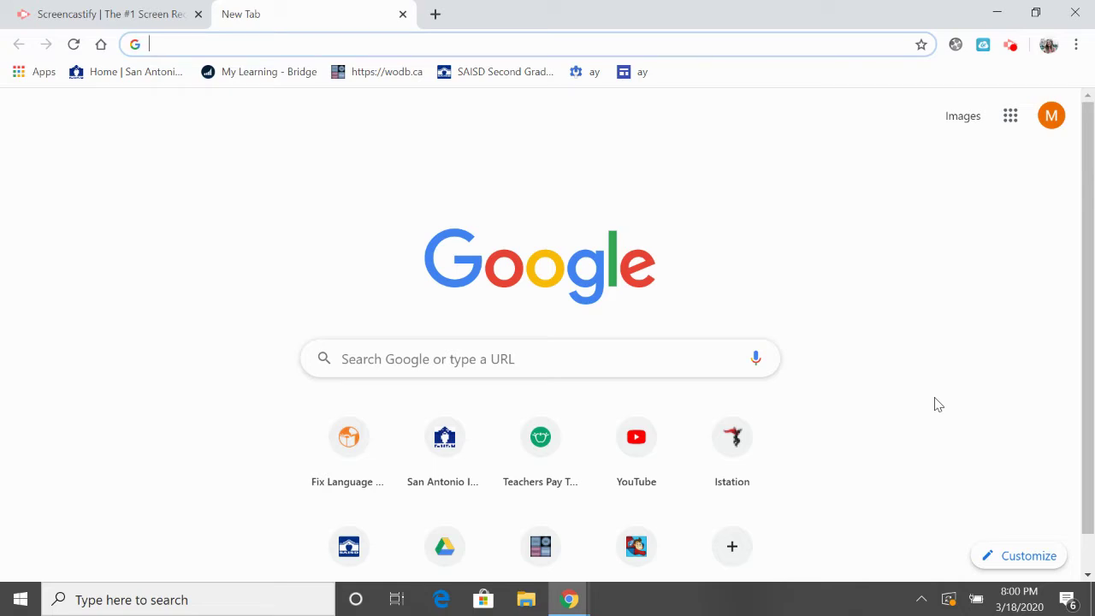
Go to istation.com and open its Download & Technical Info page.
{"action": "type", "text": "istation"}
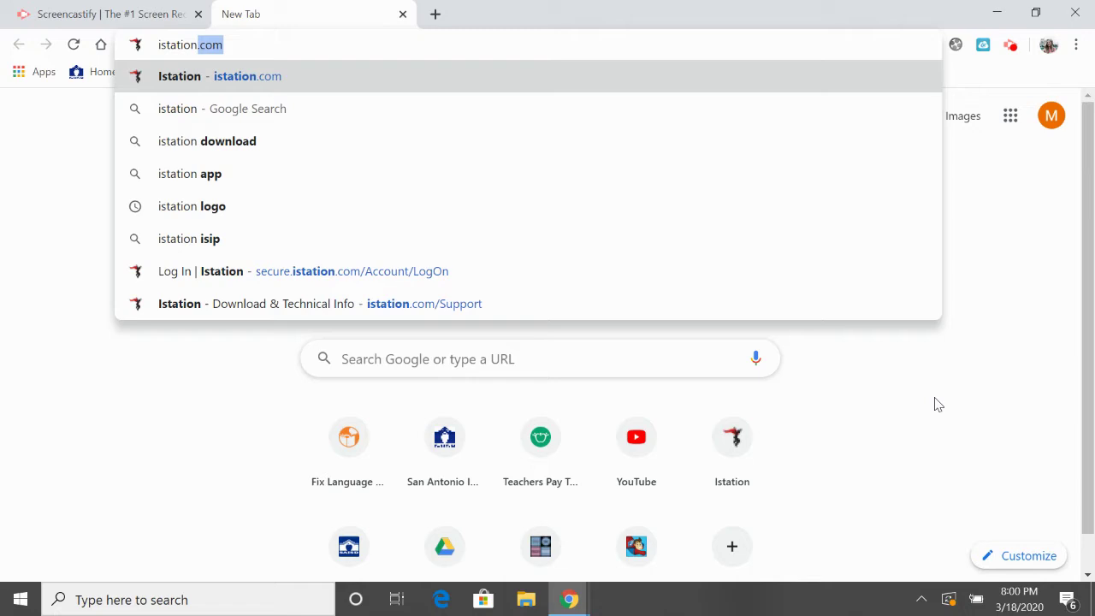
{"action": "key", "text": "Delete"}
{"action": "key", "text": "Return"}
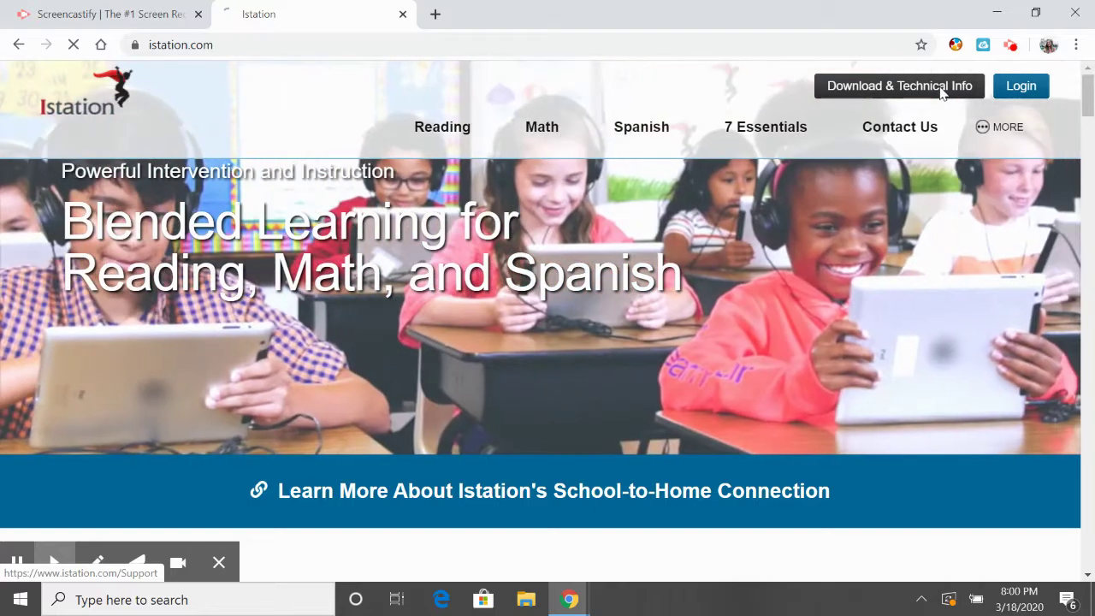
{"action": "left_click", "coordinate": [939, 87]}
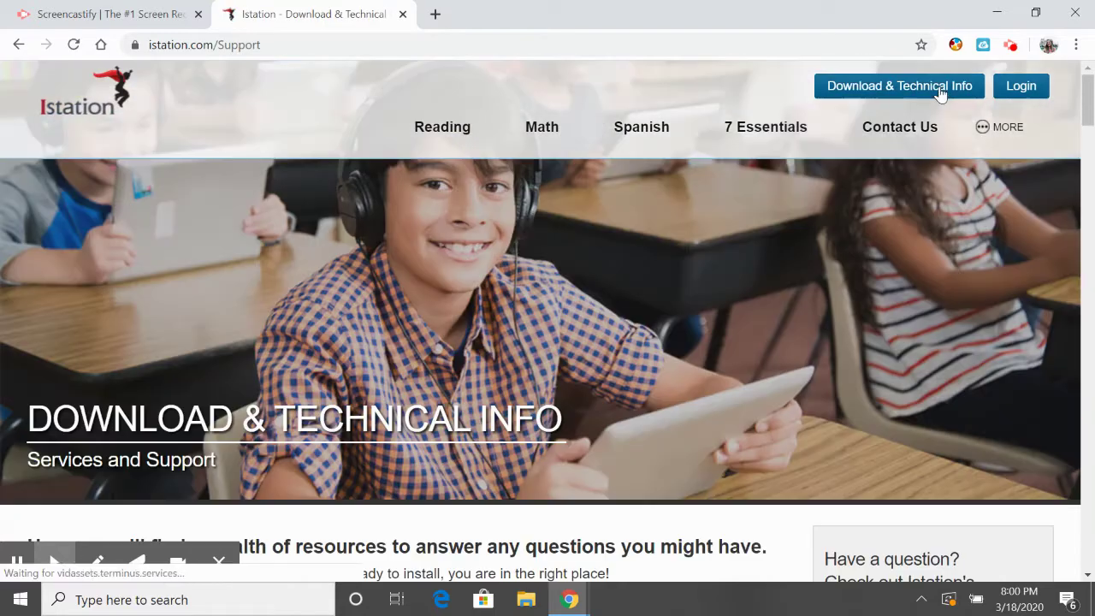
Examine the Istation download options and technical specifications for iPad, Android, Chrome Device, Windows and Mac.
{"action": "scroll", "coordinate": [801, 246], "scroll_direction": "down", "scroll_amount": 2}
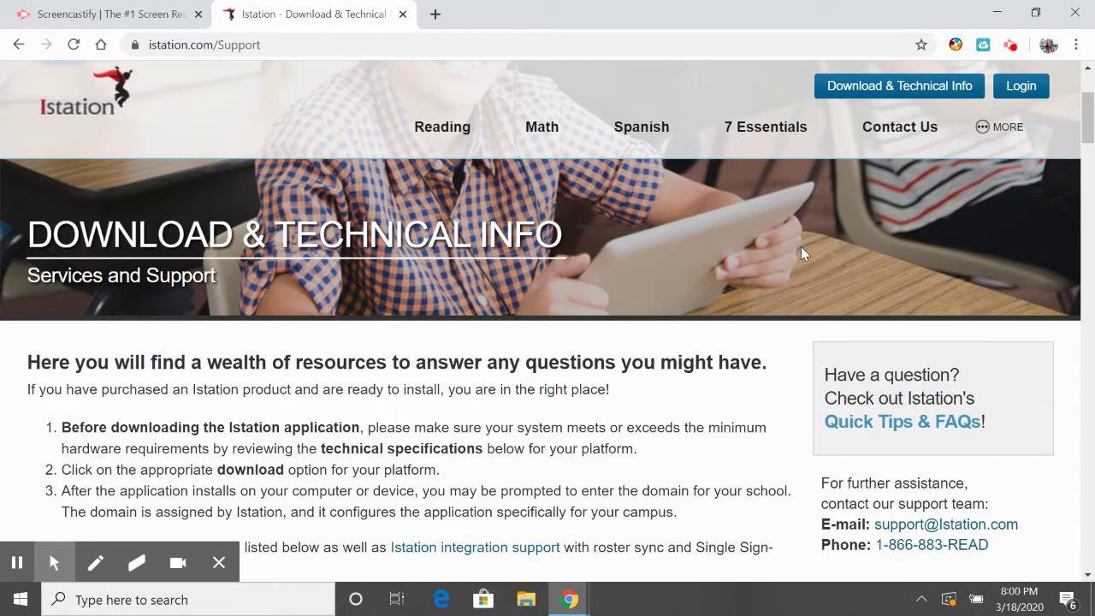
{"action": "scroll", "coordinate": [801, 246], "scroll_direction": "down", "scroll_amount": 3}
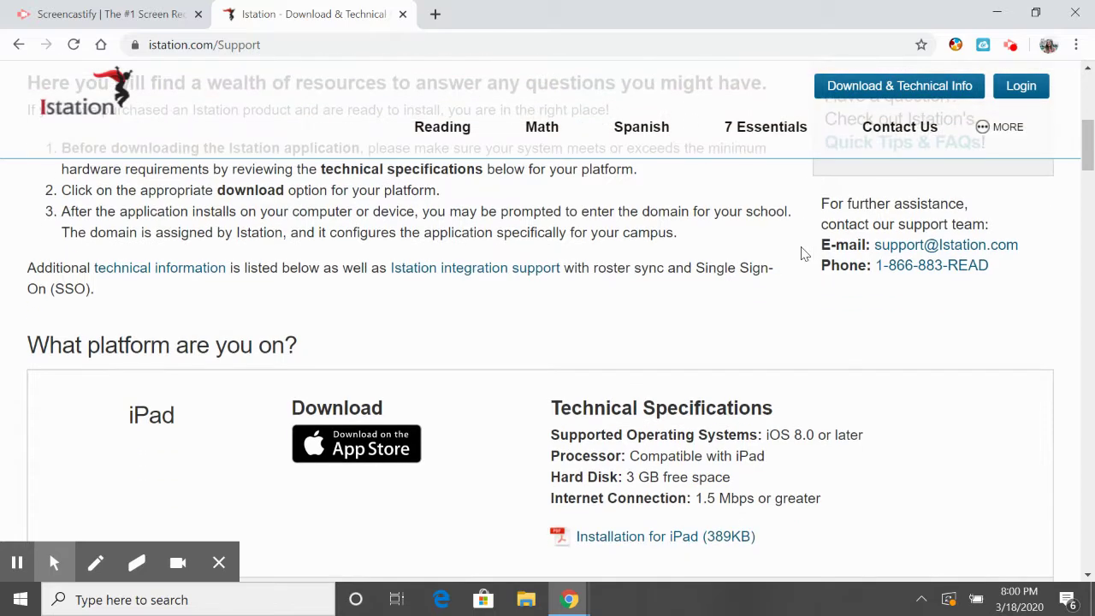
{"action": "scroll", "coordinate": [804, 253], "scroll_direction": "down", "scroll_amount": 1}
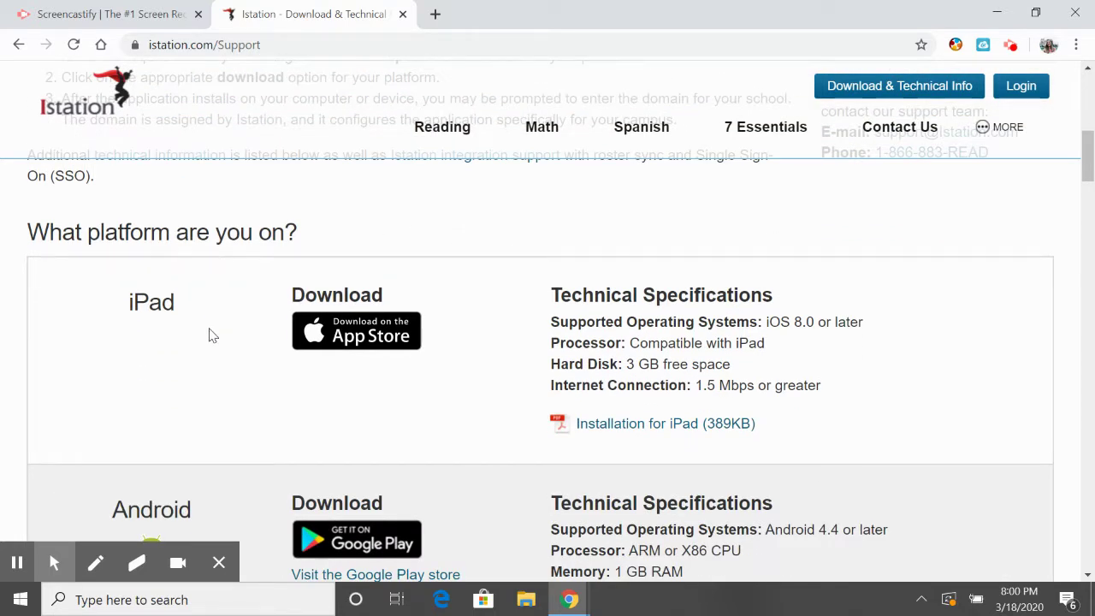
{"action": "scroll", "coordinate": [209, 335], "scroll_direction": "down", "scroll_amount": 1}
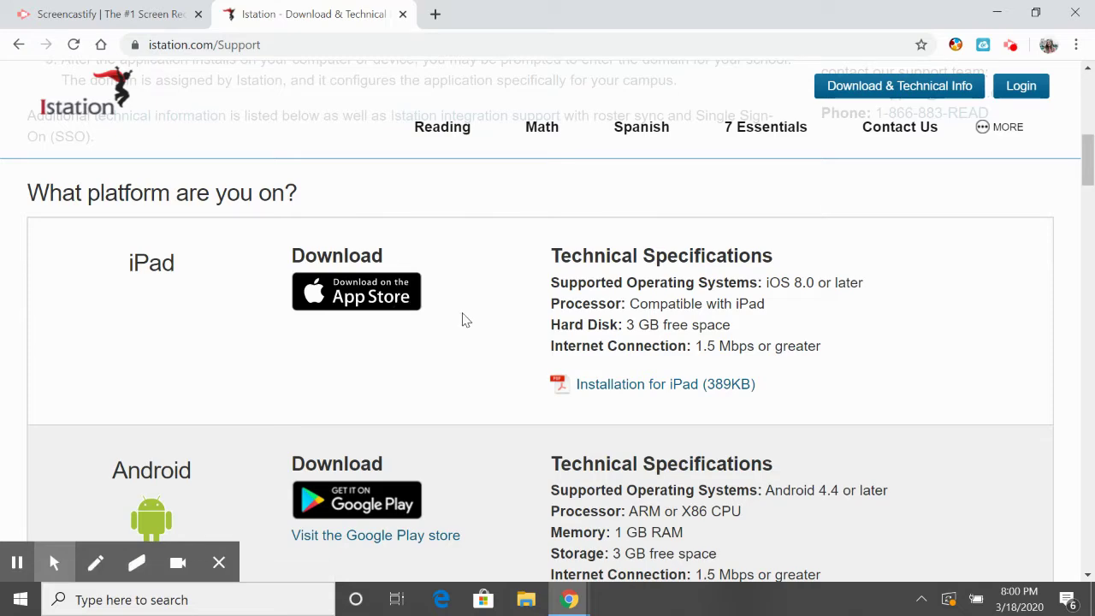
{"action": "scroll", "coordinate": [462, 320], "scroll_direction": "down", "scroll_amount": 2}
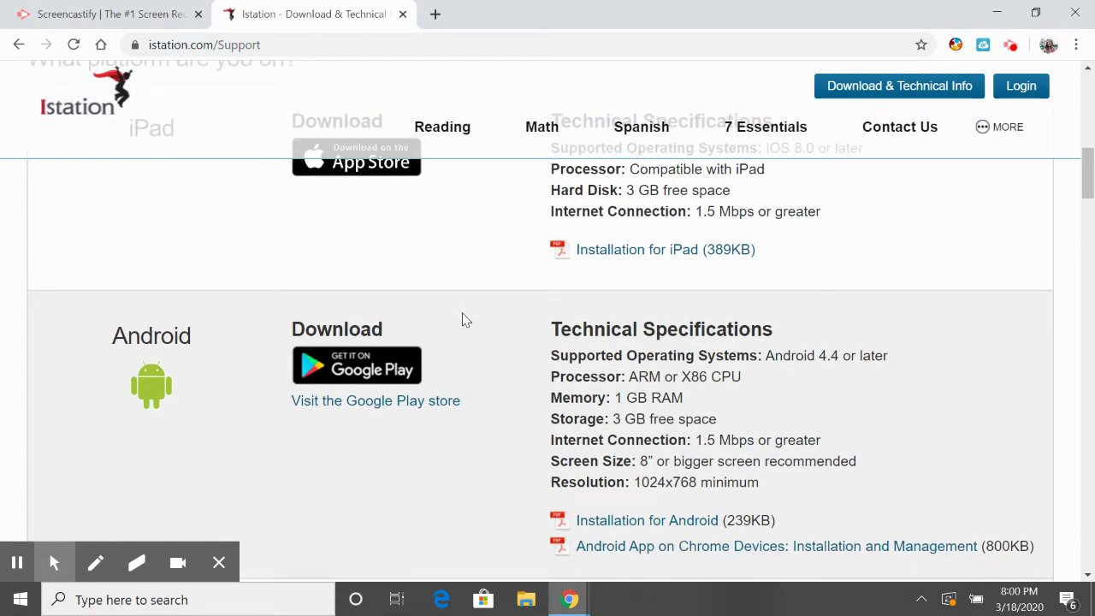
{"action": "scroll", "coordinate": [462, 320], "scroll_direction": "down", "scroll_amount": 1}
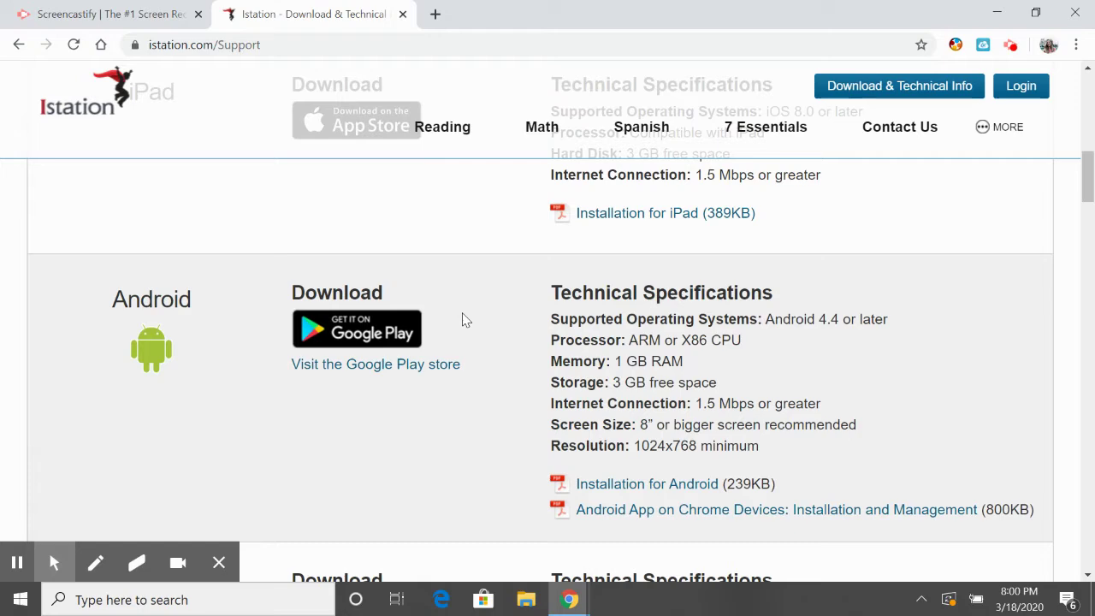
{"action": "scroll", "coordinate": [462, 320], "scroll_direction": "down", "scroll_amount": 3}
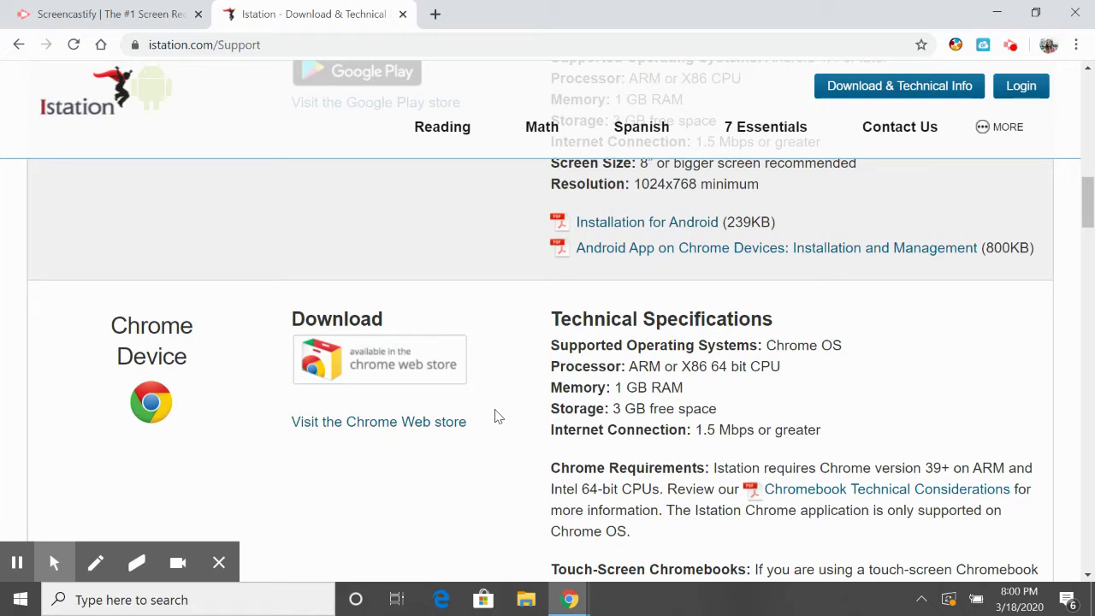
{"action": "scroll", "coordinate": [495, 416], "scroll_direction": "down", "scroll_amount": 6}
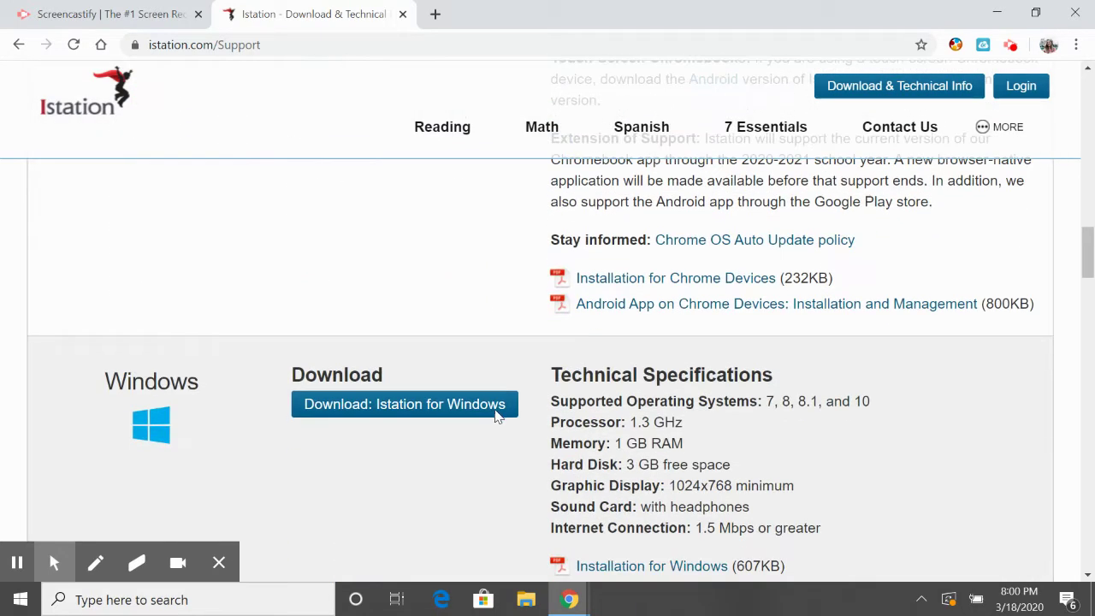
{"action": "scroll", "coordinate": [505, 387], "scroll_direction": "down", "scroll_amount": 1}
{"action": "scroll", "coordinate": [505, 389], "scroll_direction": "down", "scroll_amount": 1}
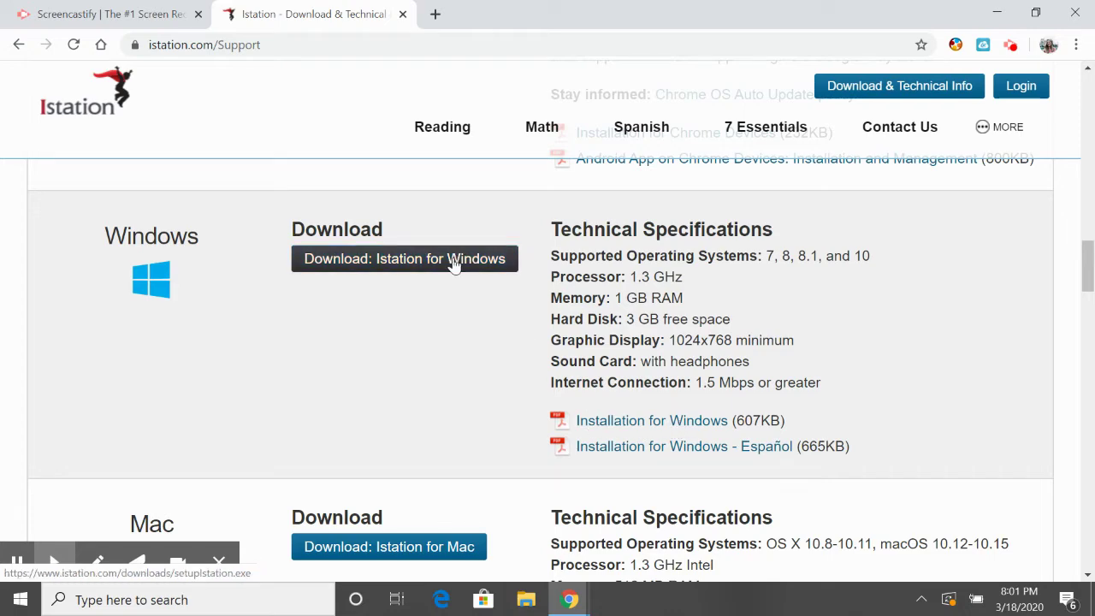
{"action": "scroll", "coordinate": [518, 381], "scroll_direction": "down", "scroll_amount": 2}
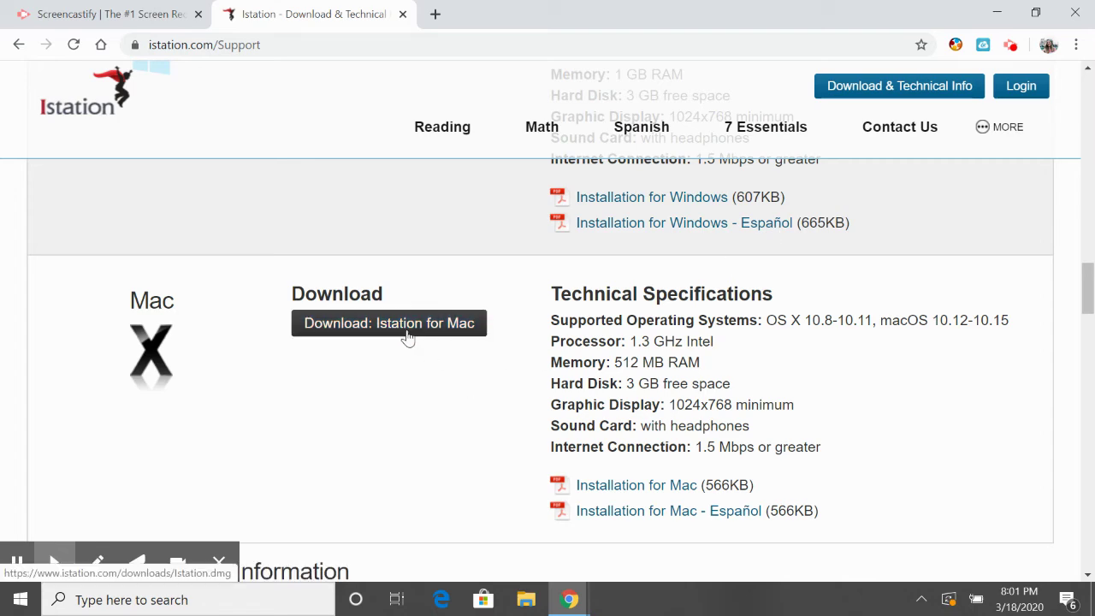
{"action": "scroll", "coordinate": [411, 457], "scroll_direction": "up", "scroll_amount": 2}
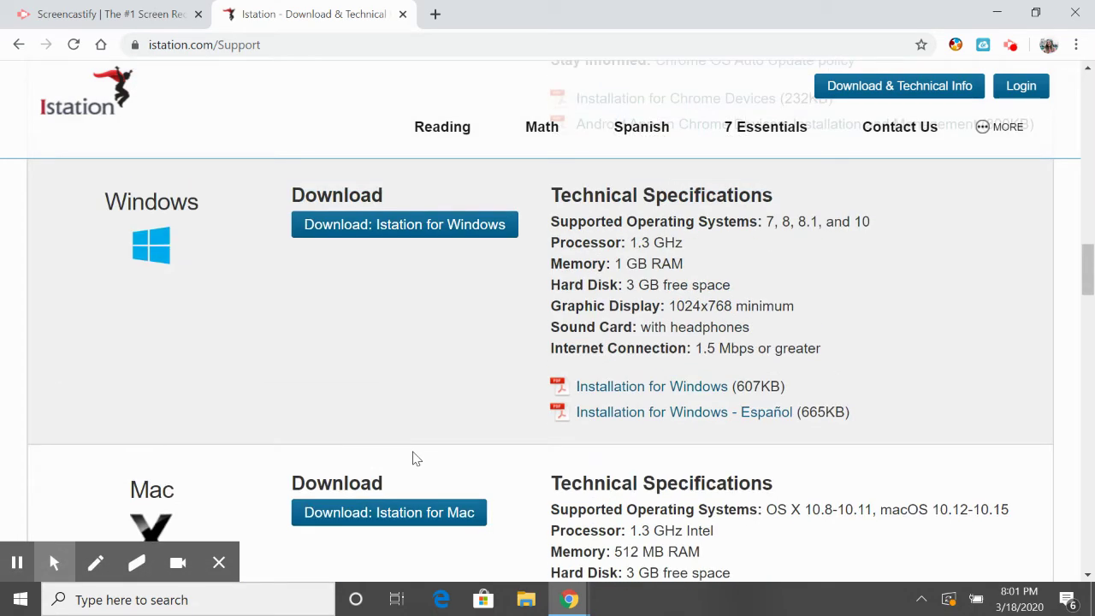
{"action": "scroll", "coordinate": [412, 459], "scroll_direction": "up", "scroll_amount": 1}
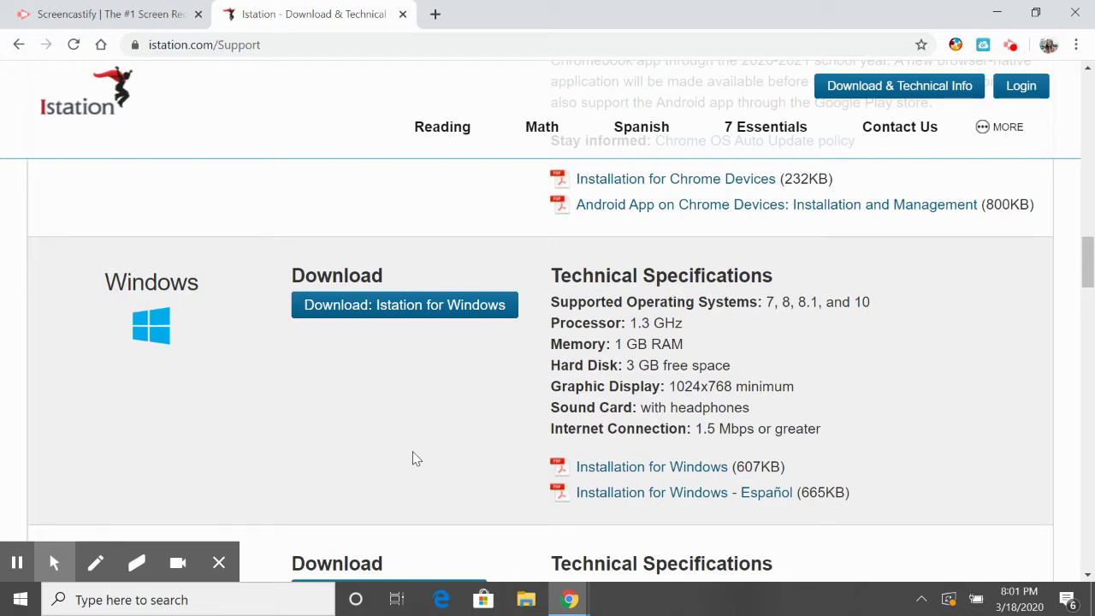
{"action": "scroll", "coordinate": [412, 459], "scroll_direction": "up", "scroll_amount": 1}
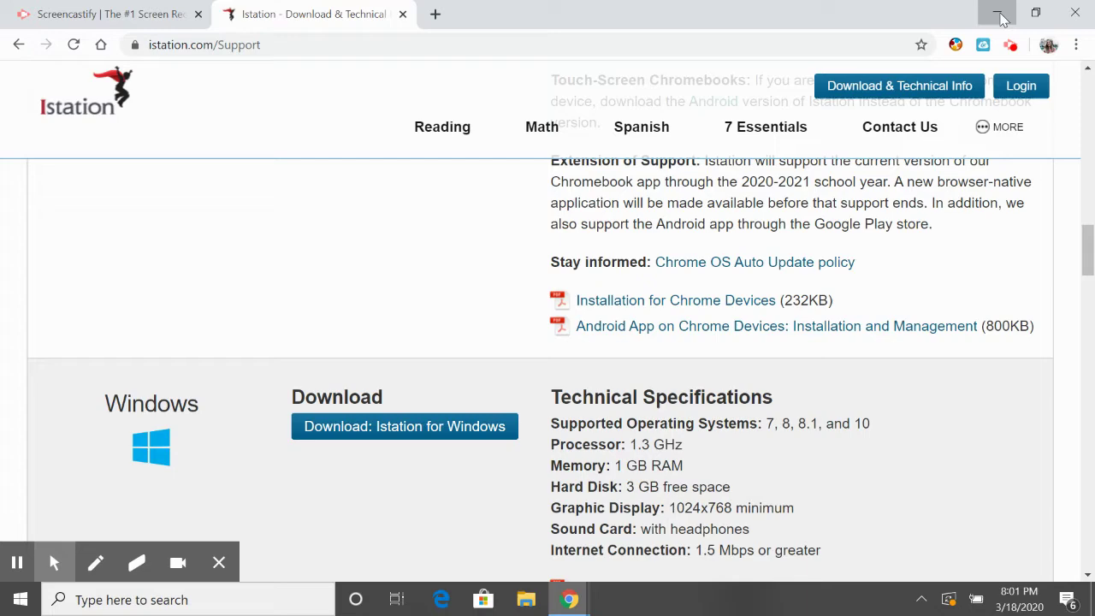
Minimize the browser and launch The Imagination Station app from the desktop.
{"action": "left_click", "coordinate": [1001, 17]}
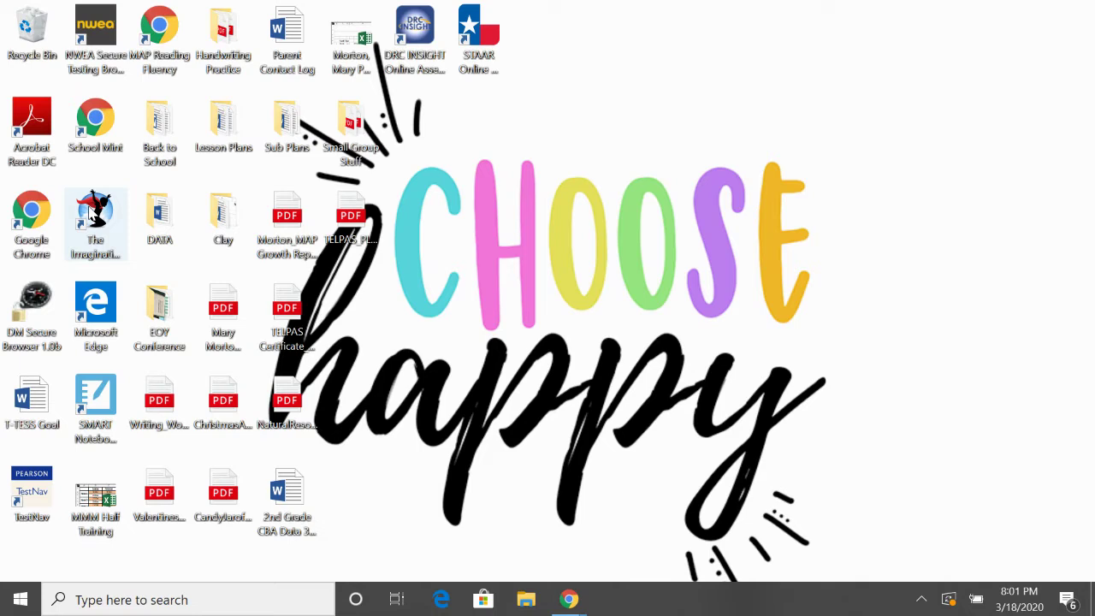
{"action": "left_click", "coordinate": [91, 212]}
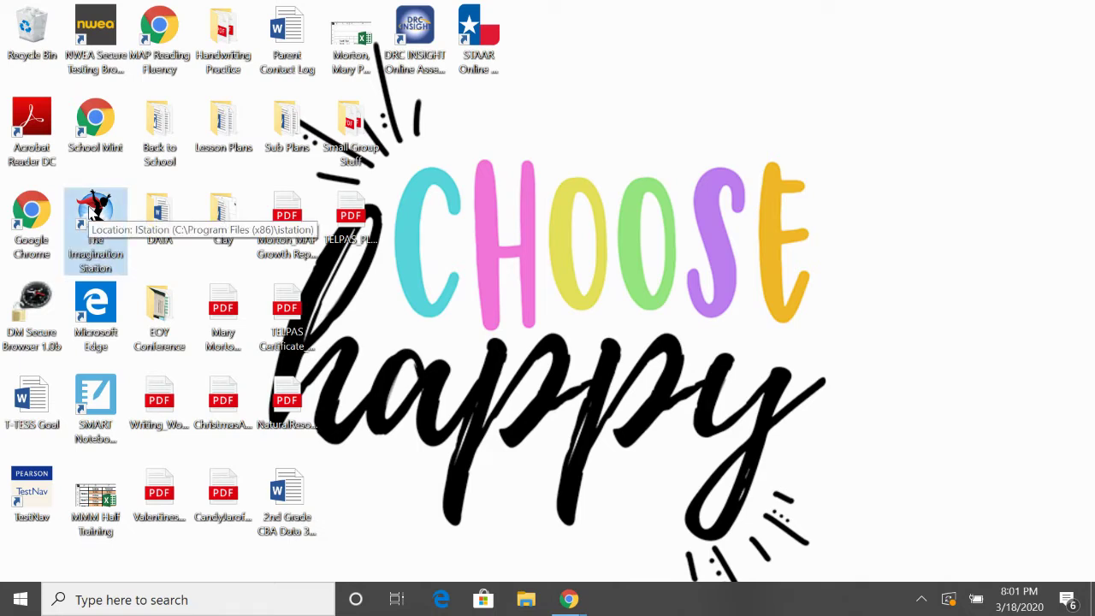
{"action": "double_click", "coordinate": [94, 212]}
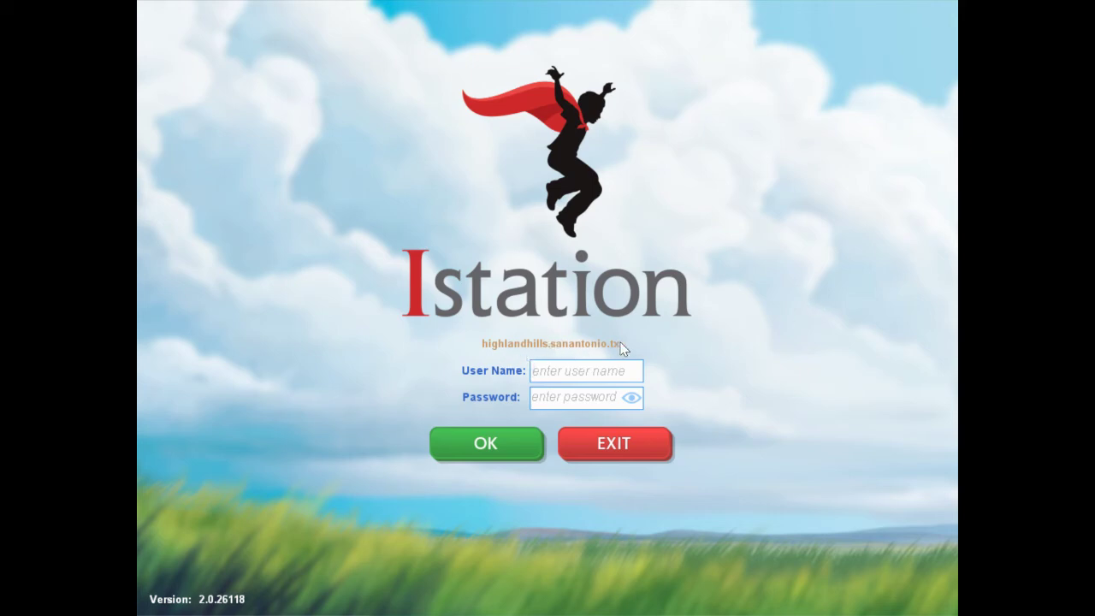
Exit the Istation app from its login screen and switch back to the Istation support page in Chrome.
{"action": "left_click", "coordinate": [649, 452]}
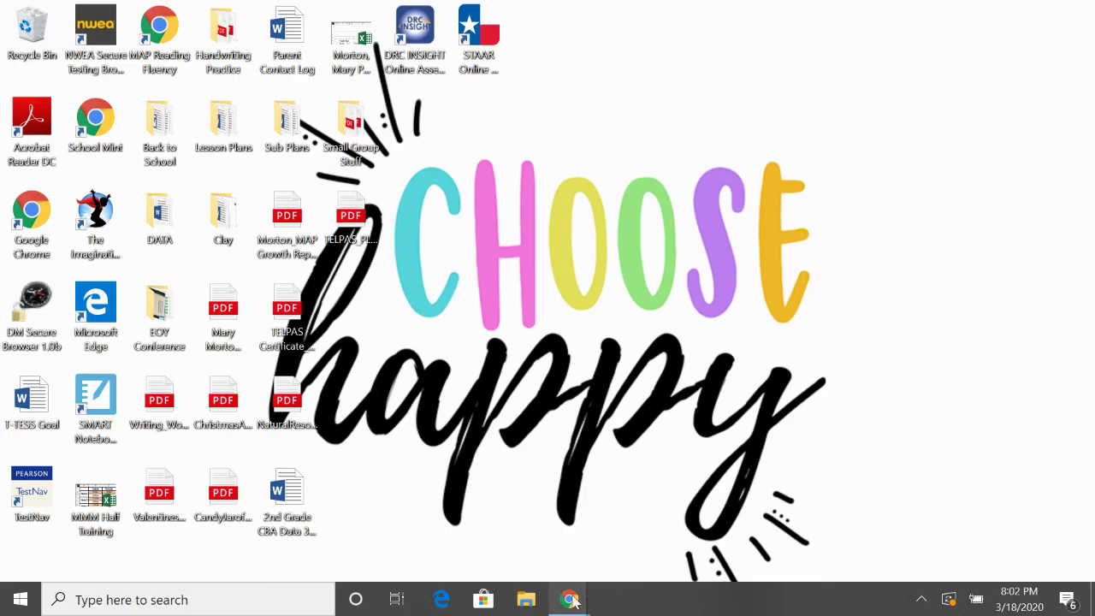
{"action": "mouse_move", "coordinate": [569, 599]}
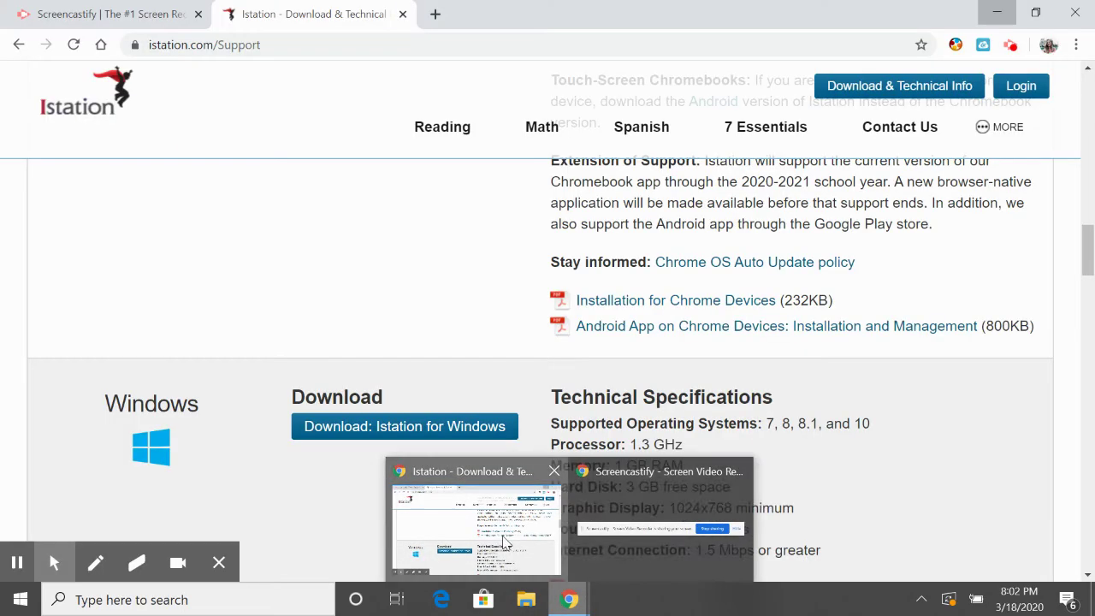
{"action": "left_click", "coordinate": [504, 540]}
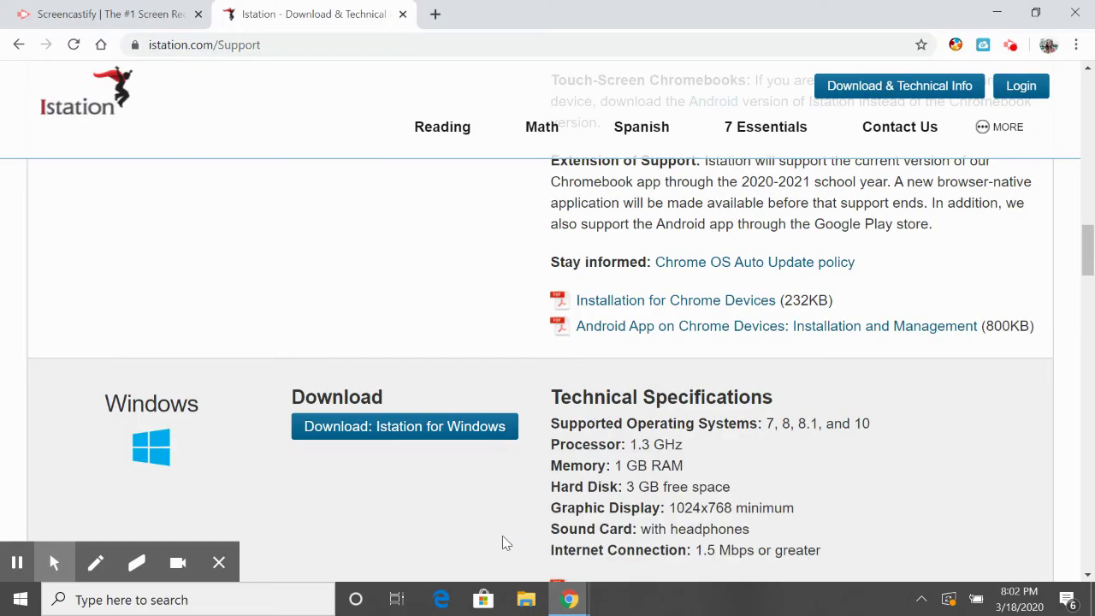
Review the Download & Technical Info page again, from its heading through the platform download sections down to Windows.
{"action": "scroll", "coordinate": [885, 367], "scroll_direction": "up", "scroll_amount": 10}
{"action": "scroll", "coordinate": [885, 368], "scroll_direction": "up", "scroll_amount": 10}
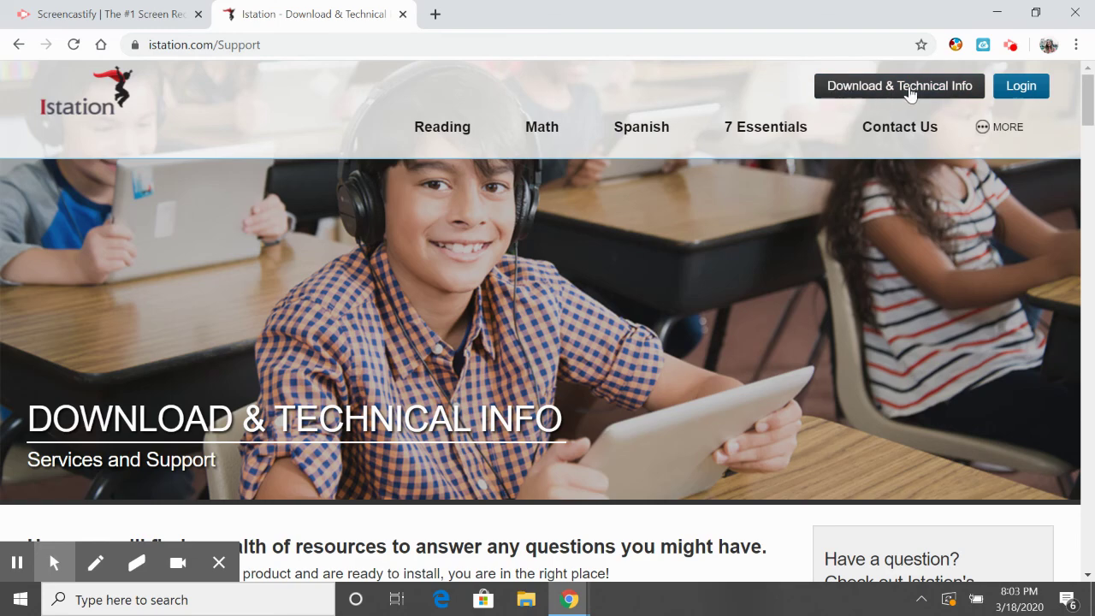
{"action": "scroll", "coordinate": [829, 315], "scroll_direction": "down", "scroll_amount": 10}
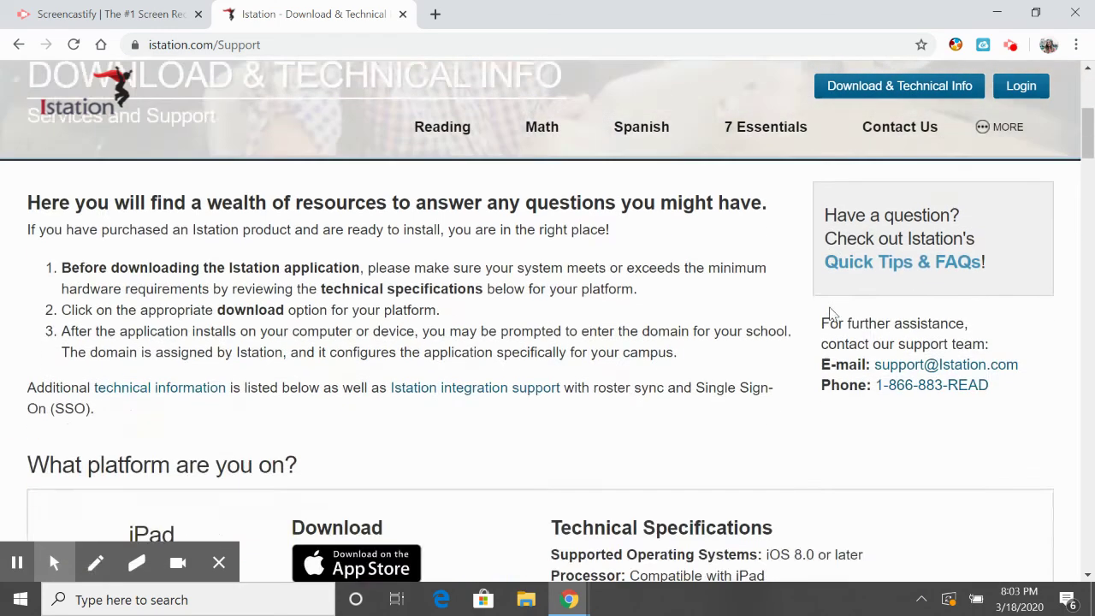
{"action": "scroll", "coordinate": [517, 381], "scroll_direction": "down", "scroll_amount": 9}
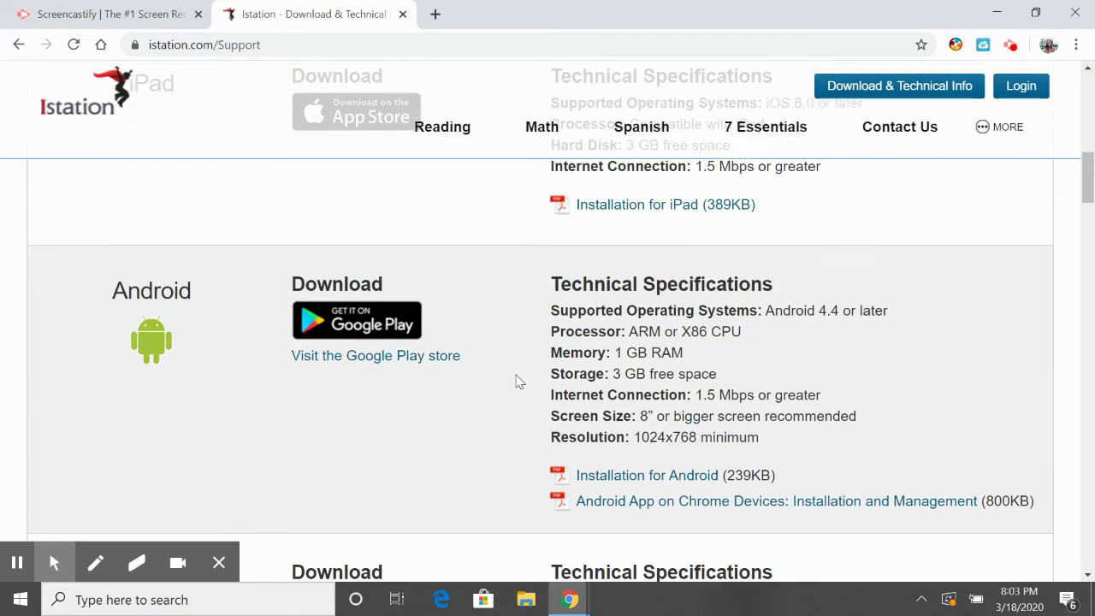
{"action": "scroll", "coordinate": [517, 380], "scroll_direction": "down", "scroll_amount": 5}
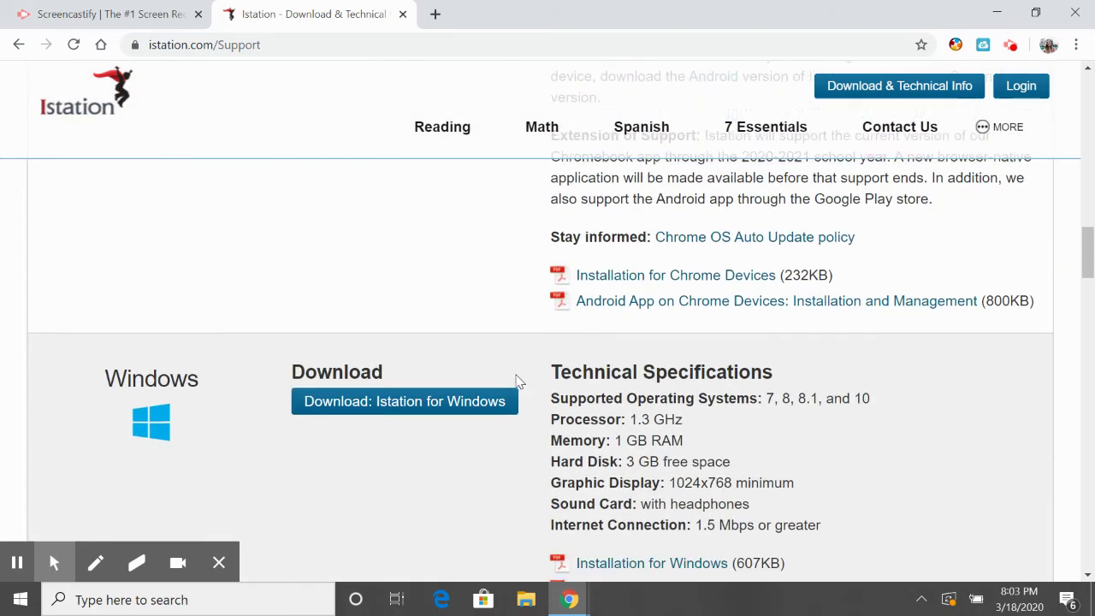
{"action": "scroll", "coordinate": [516, 381], "scroll_direction": "up", "scroll_amount": 7}
{"action": "scroll", "coordinate": [517, 381], "scroll_direction": "up", "scroll_amount": 6}
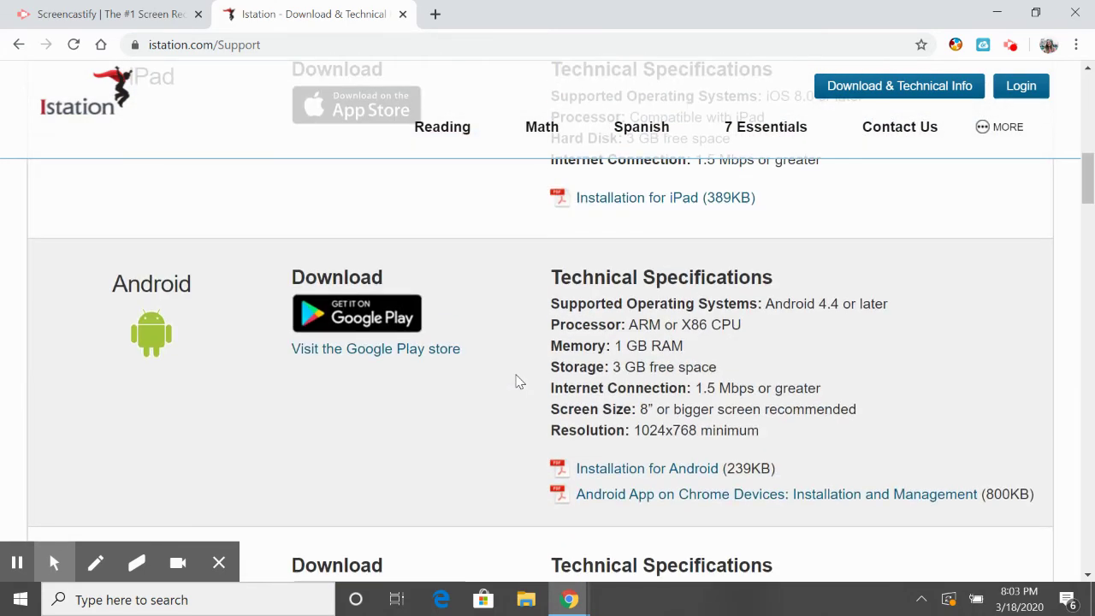
{"action": "scroll", "coordinate": [517, 381], "scroll_direction": "up", "scroll_amount": 2}
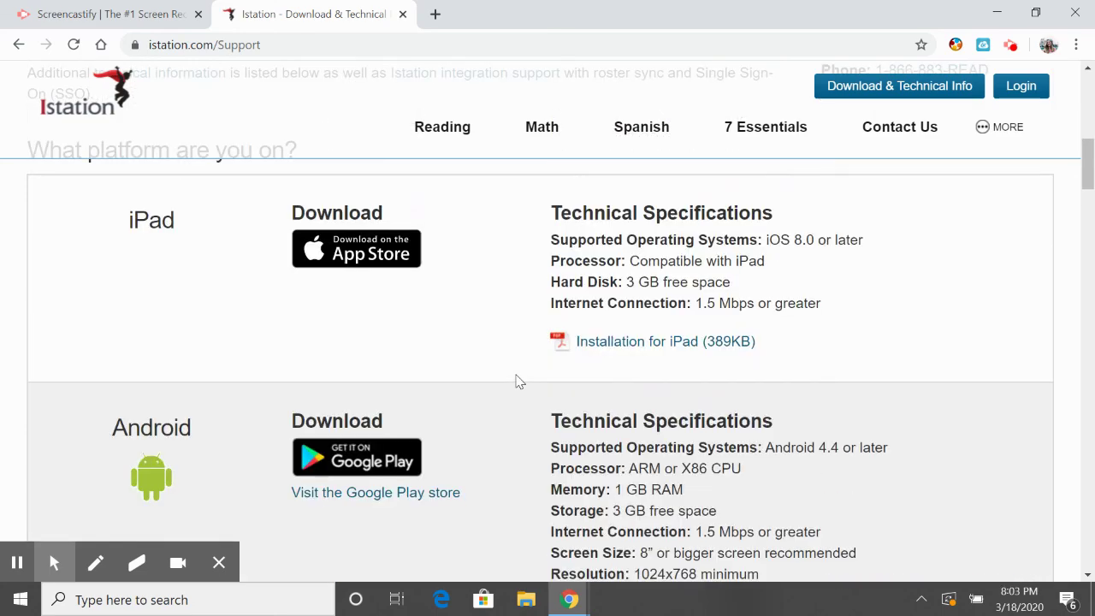
{"action": "scroll", "coordinate": [517, 381], "scroll_direction": "up", "scroll_amount": 1}
{"action": "scroll", "coordinate": [517, 380], "scroll_direction": "up", "scroll_amount": 5}
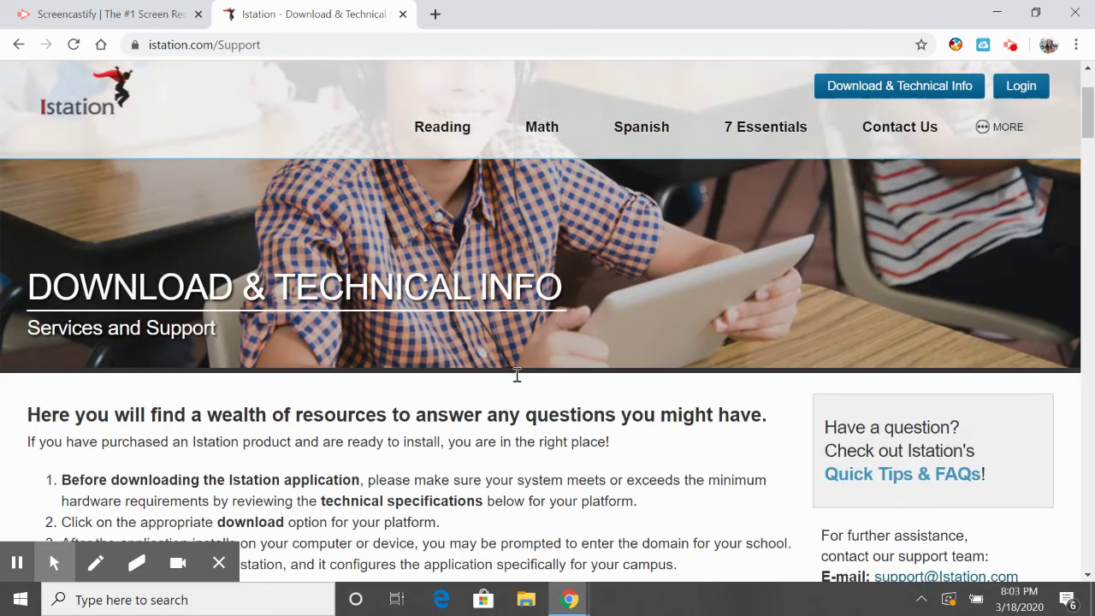
{"action": "scroll", "coordinate": [516, 380], "scroll_direction": "down", "scroll_amount": 9}
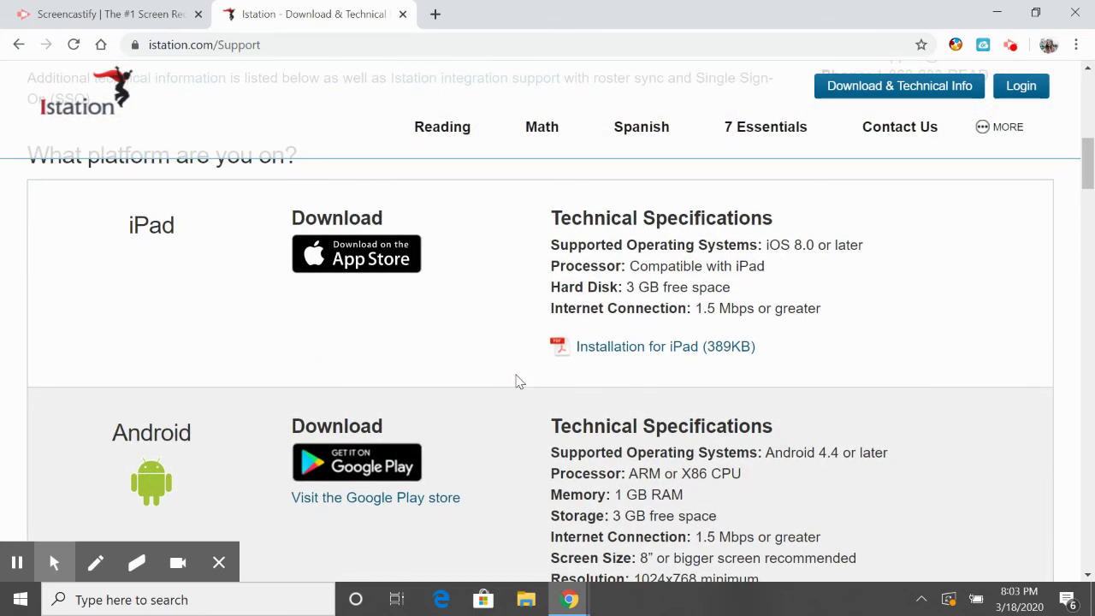
{"action": "left_click", "coordinate": [1013, 45]}
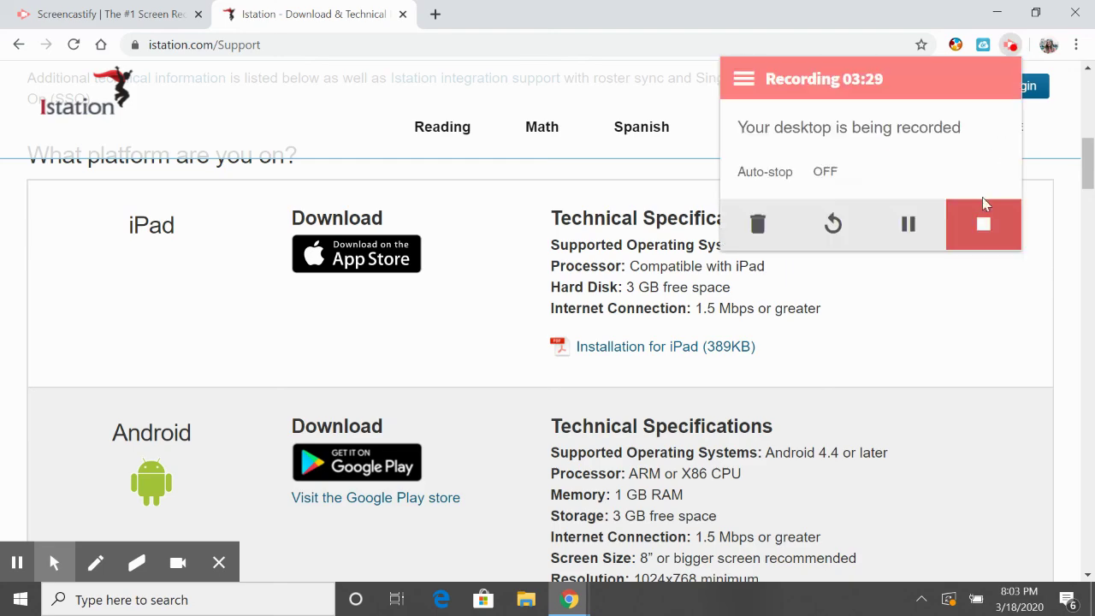